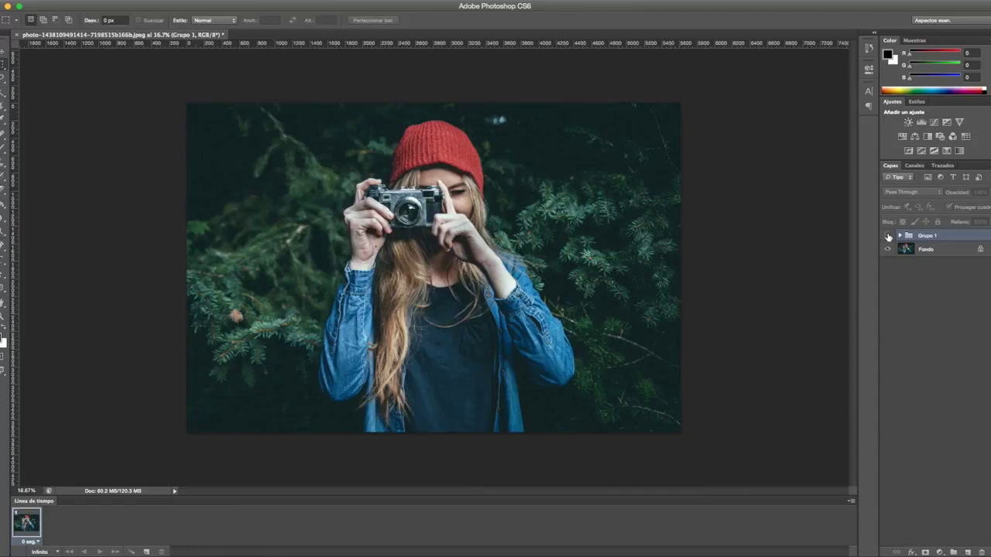
# Show the earlier Grupo 1 teal grade to compare it with the original photo
pyautogui.click(888, 236)
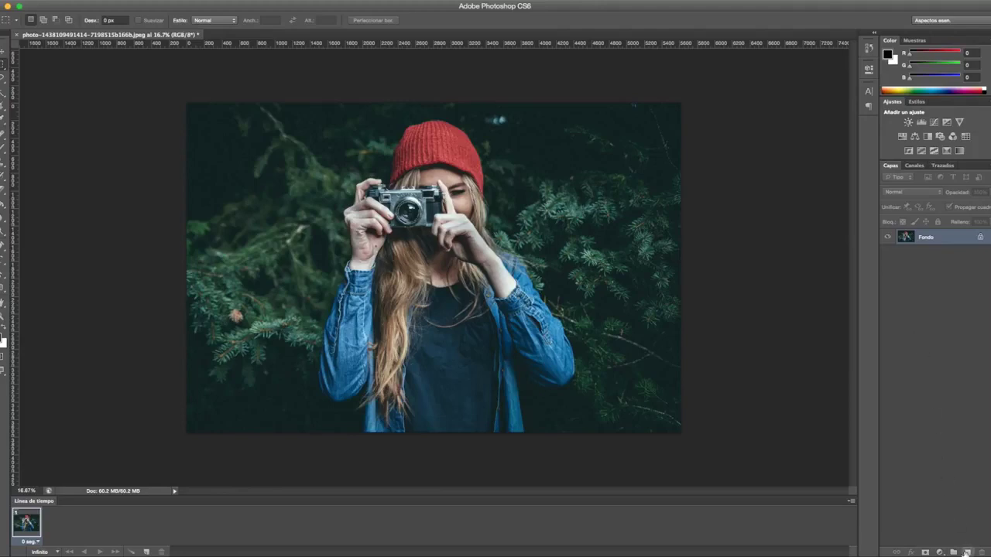
# Duplicate Fondo as Fondo copia and convert the copy into a smart object
pyautogui.moveTo(904, 238); pyautogui.dragTo(971, 552)
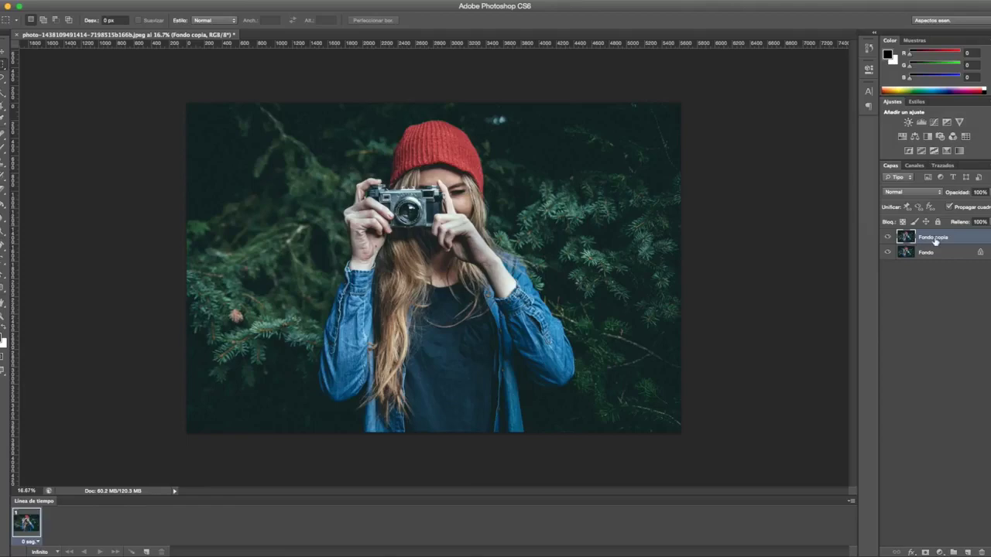
pyautogui.rightClick(935, 241)
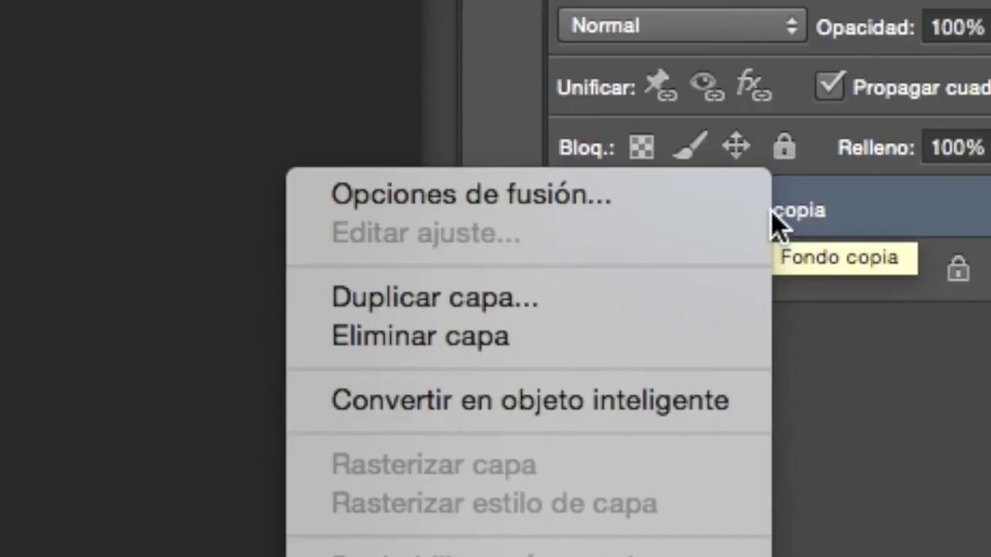
pyautogui.click(570, 400)
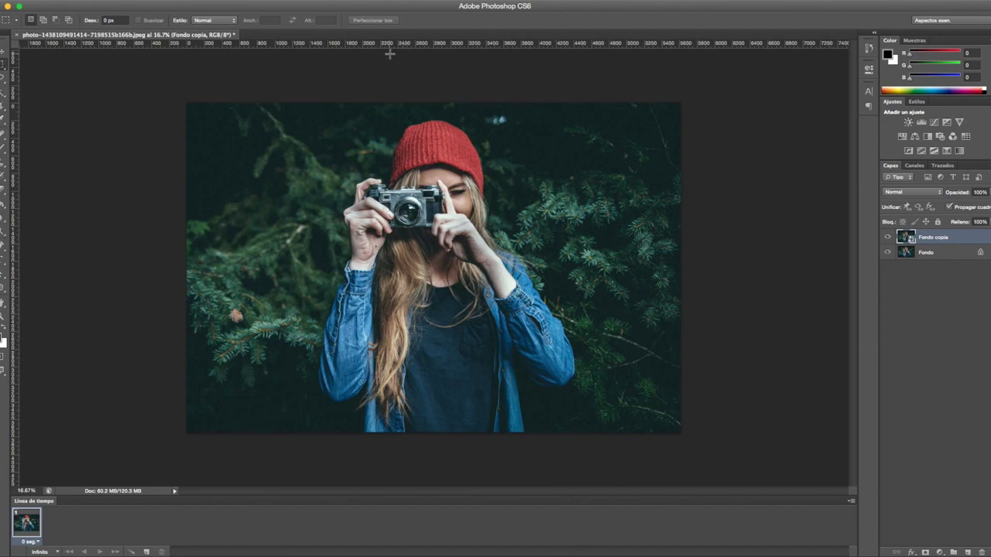
pyautogui.click(286, 0)
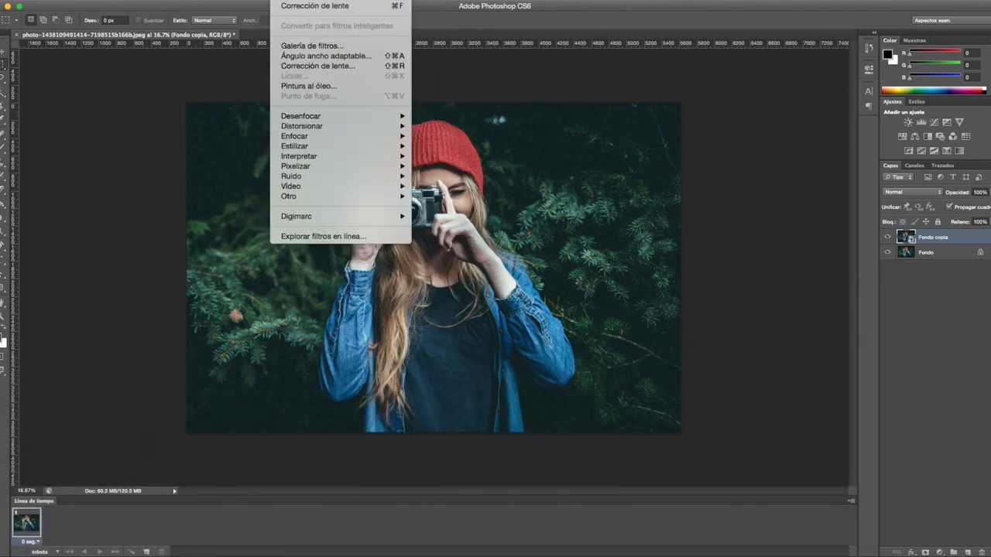
# Apply Corrección de lente to Fondo copia with a custom vignette amount of -100
pyautogui.click(314, 65)
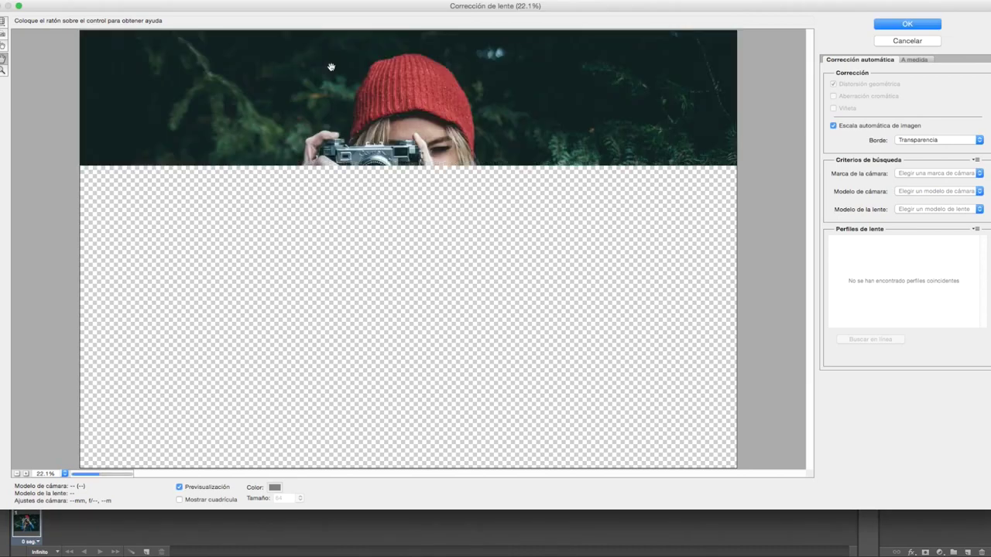
pyautogui.click(915, 59)
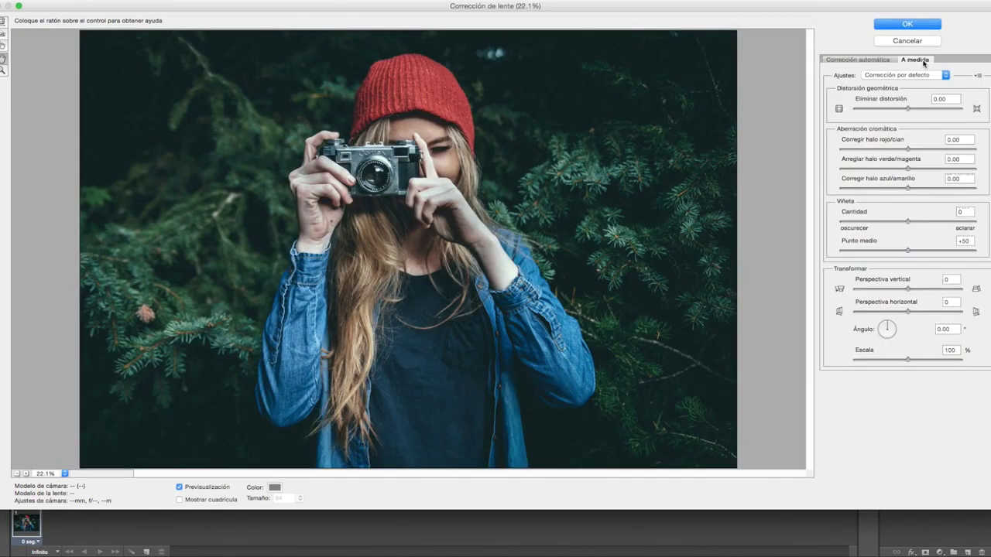
pyautogui.moveTo(907, 221); pyautogui.dragTo(975, 222)
pyautogui.write('0')
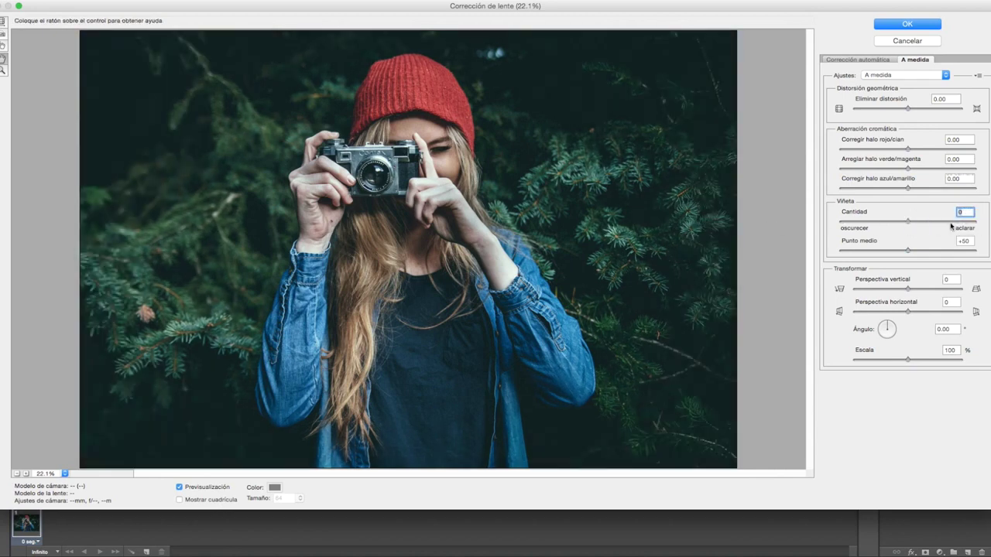
pyautogui.moveTo(907, 221); pyautogui.dragTo(830, 222)
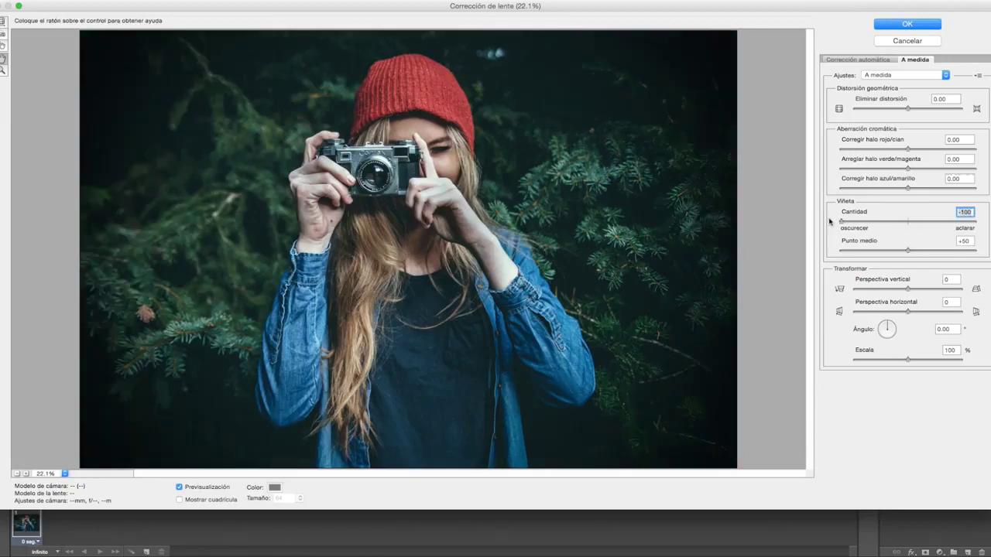
pyautogui.click(893, 26)
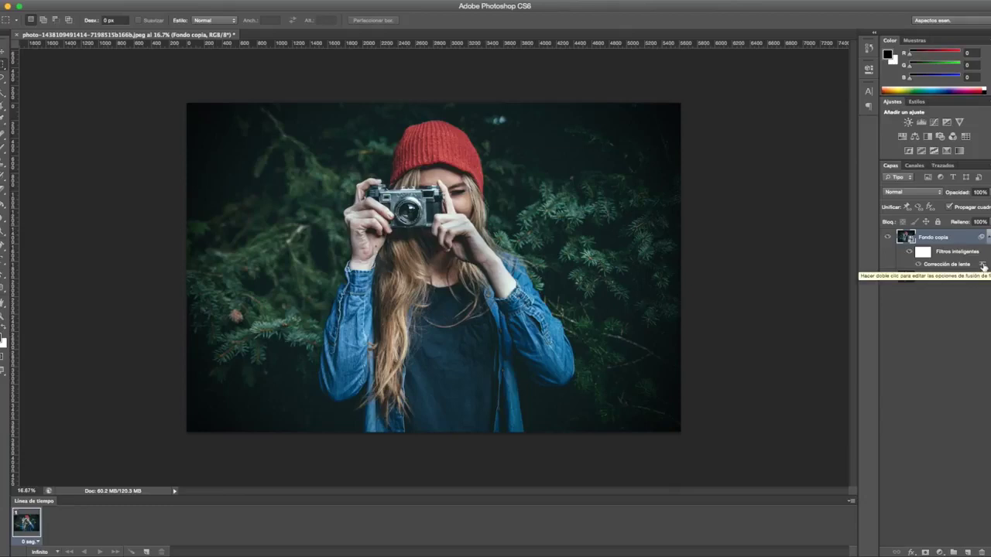
# Set the Corrección de lente smart filter's blending opacity to 56%
pyautogui.doubleClick(983, 266)
pyautogui.moveTo(461, 267)
pyautogui.mouseDown()
pyautogui.moveTo(457, 224)
pyautogui.moveTo(454, 290)
pyautogui.moveTo(459, 263)
pyautogui.moveTo(442, 268)
pyautogui.moveTo(394, 420)
pyautogui.moveTo(496, 469)
pyautogui.moveTo(442, 467)
pyautogui.moveTo(398, 484)
pyautogui.moveTo(411, 477)
pyautogui.mouseUp()
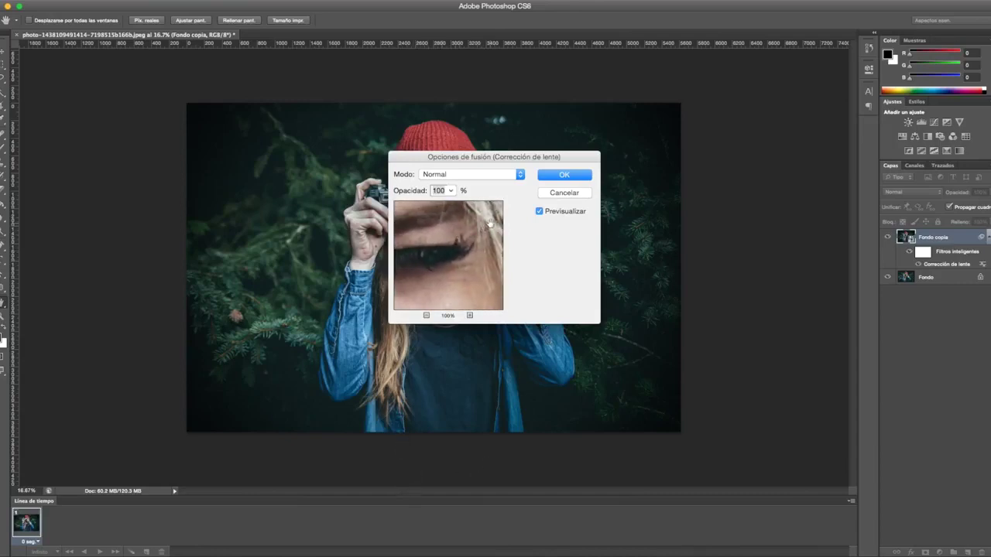
pyautogui.click(256, 343)
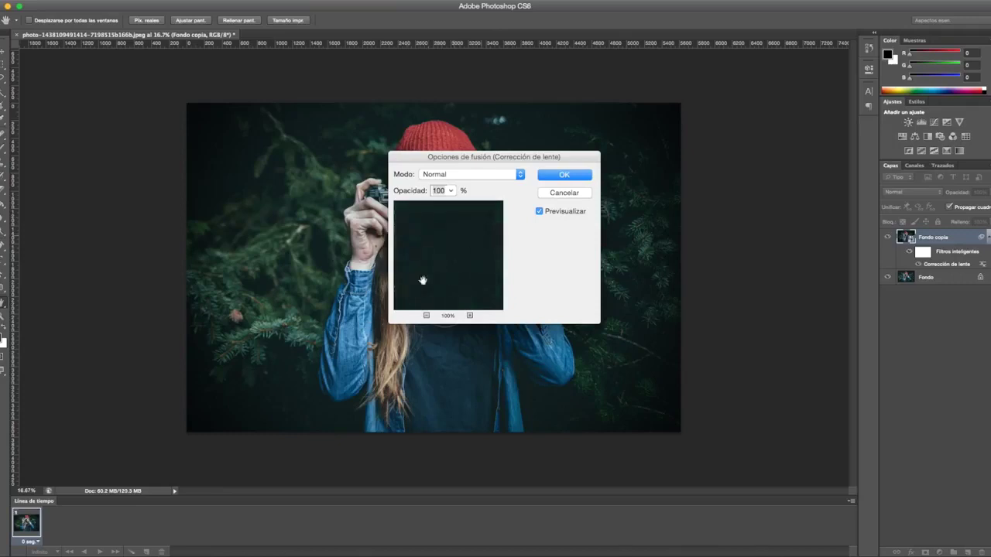
pyautogui.moveTo(486, 225)
pyautogui.mouseDown()
pyautogui.moveTo(445, 237)
pyautogui.moveTo(471, 252)
pyautogui.moveTo(422, 271)
pyautogui.mouseUp()
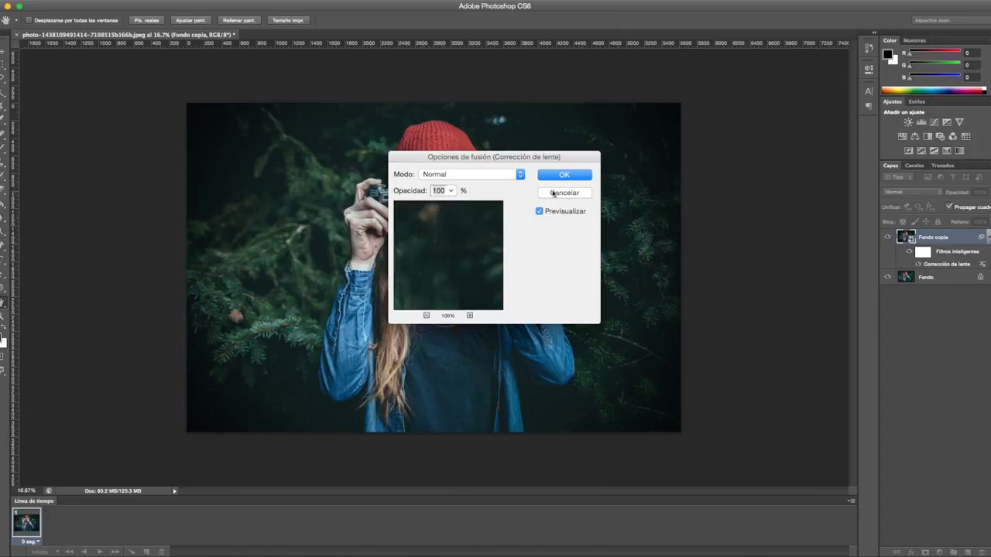
pyautogui.click(451, 190)
pyautogui.moveTo(454, 201); pyautogui.dragTo(431, 205)
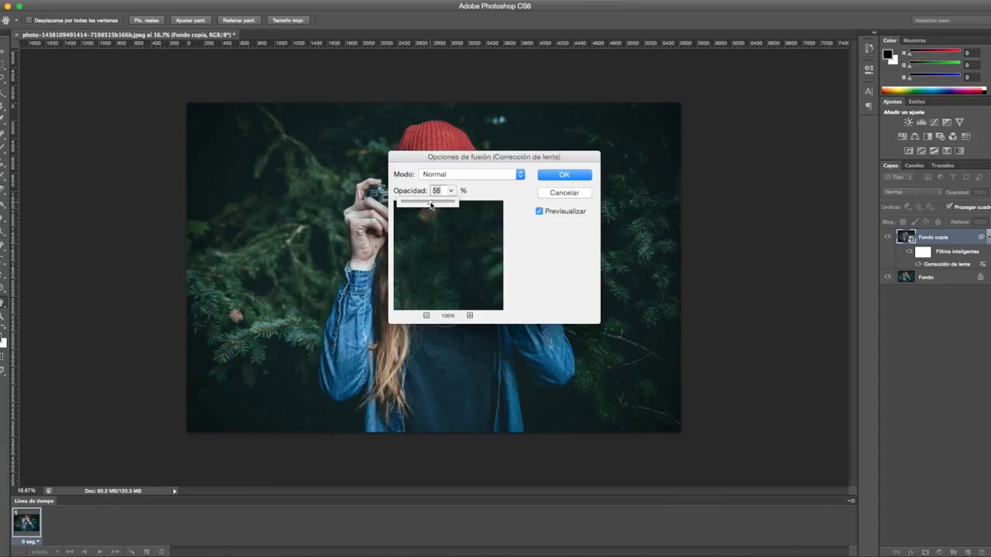
pyautogui.click(564, 175)
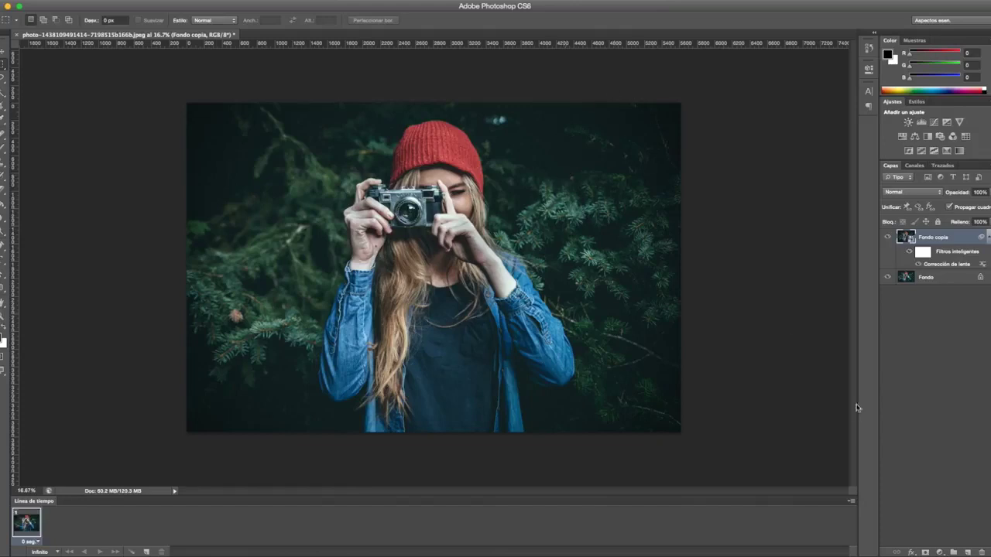
# Add a navy #000b4b solid colour fill layer
pyautogui.click(940, 552)
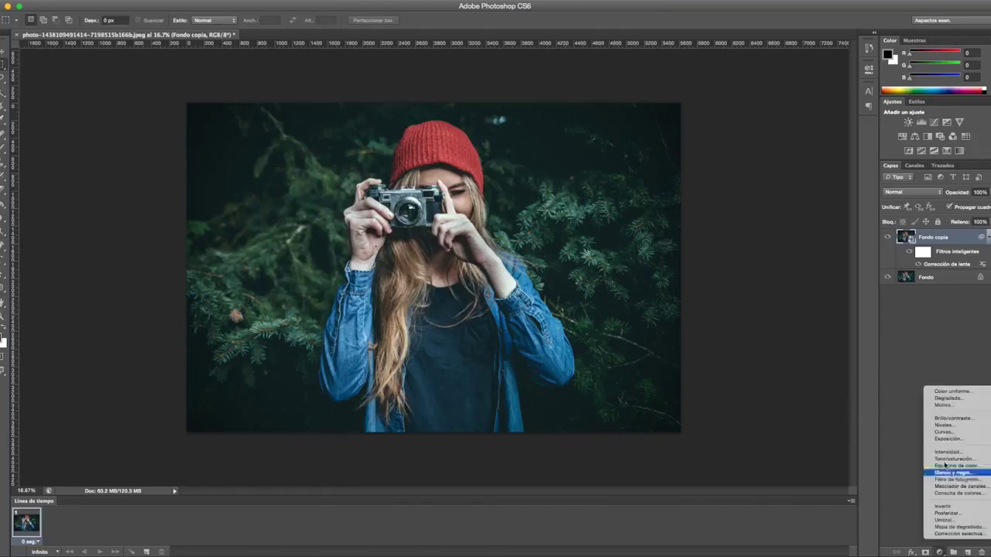
pyautogui.click(957, 391)
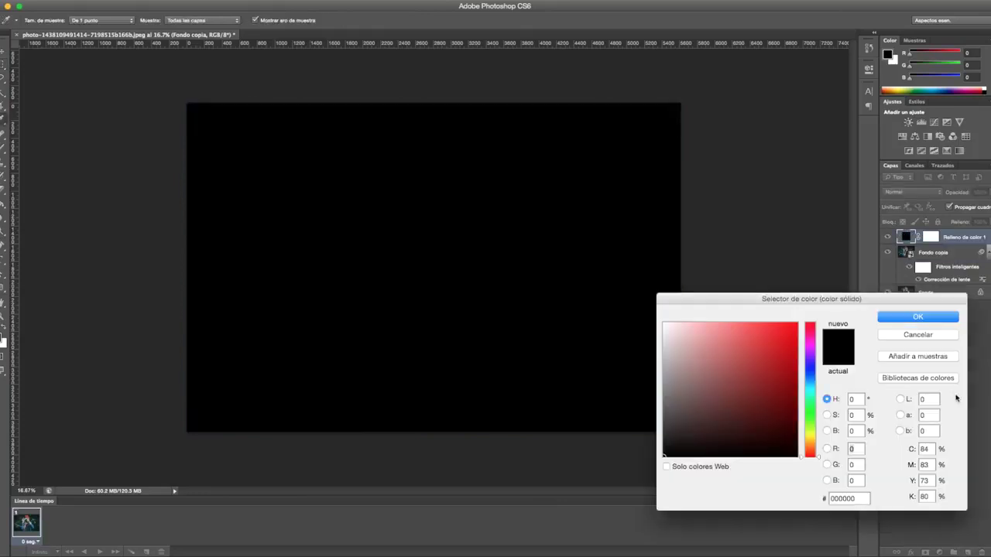
pyautogui.moveTo(859, 499); pyautogui.dragTo(813, 499)
pyautogui.write('000b4')
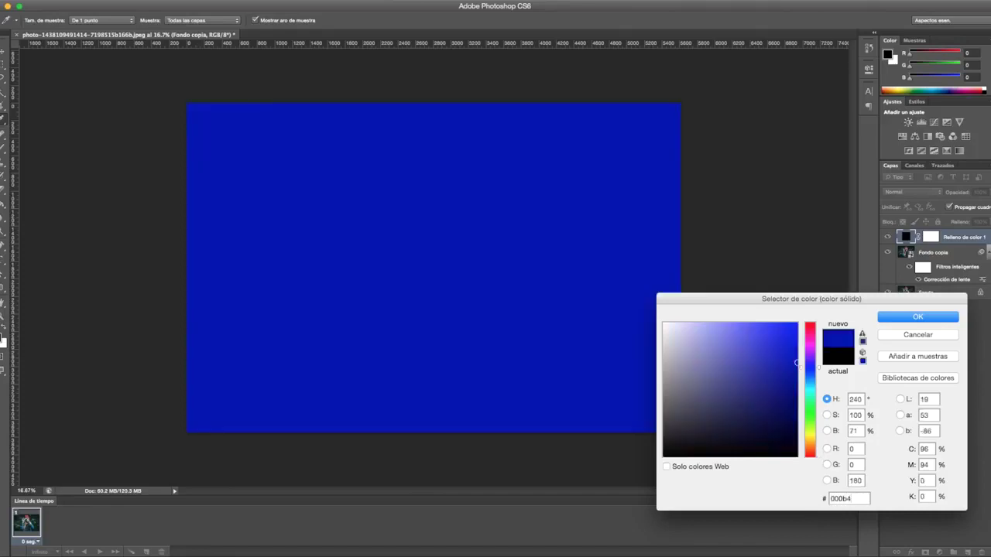
pyautogui.write('b')
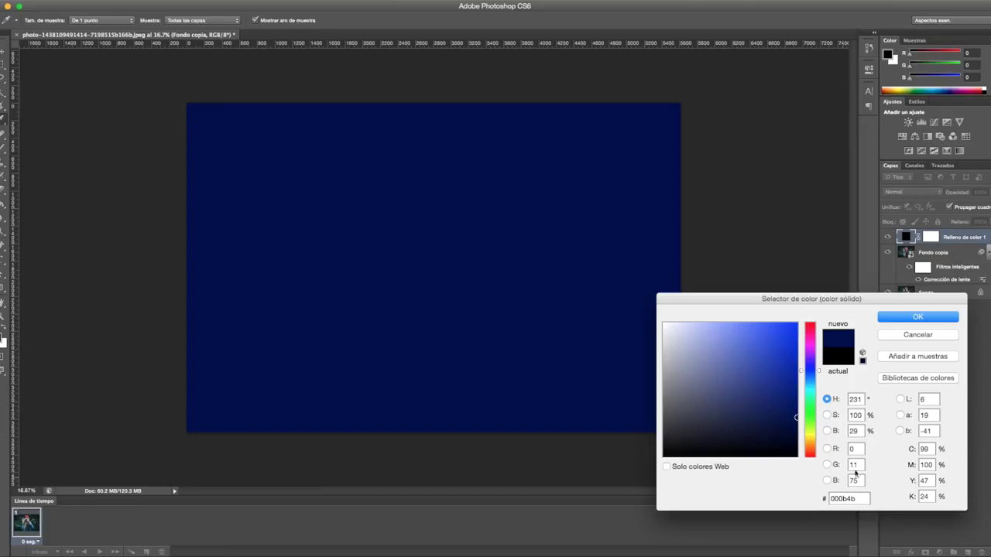
pyautogui.click(904, 318)
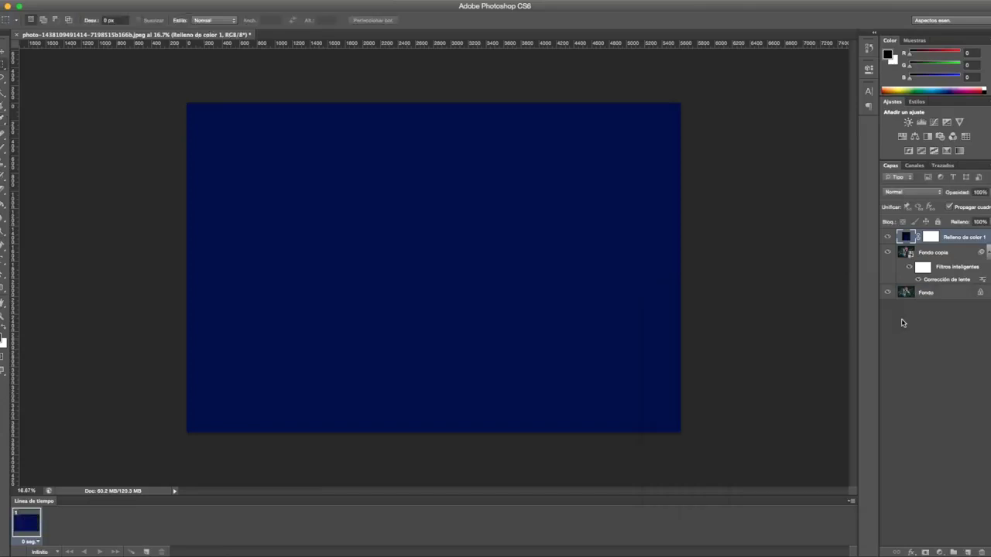
# Change the navy fill layer's blend mode from Trama to Exclusión
pyautogui.click(922, 196)
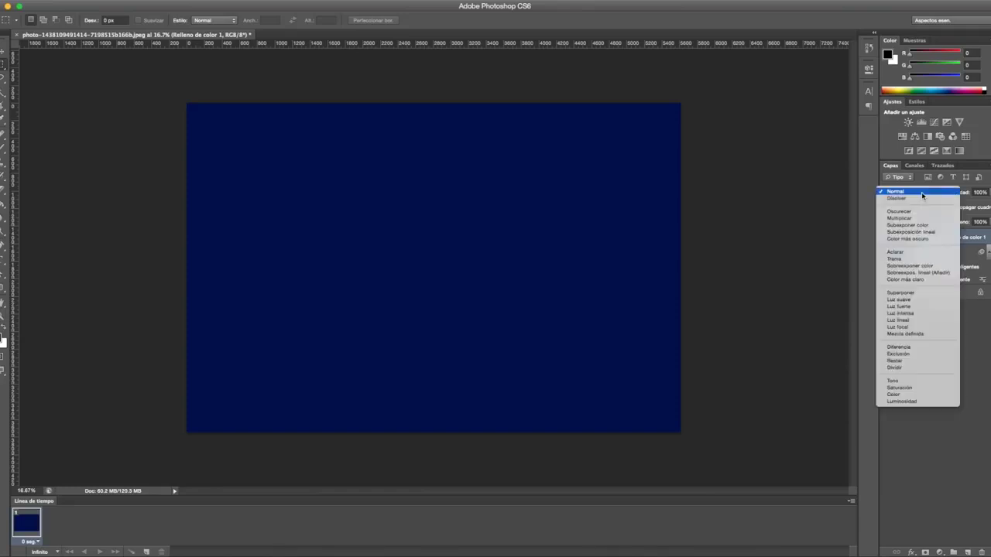
pyautogui.click(910, 259)
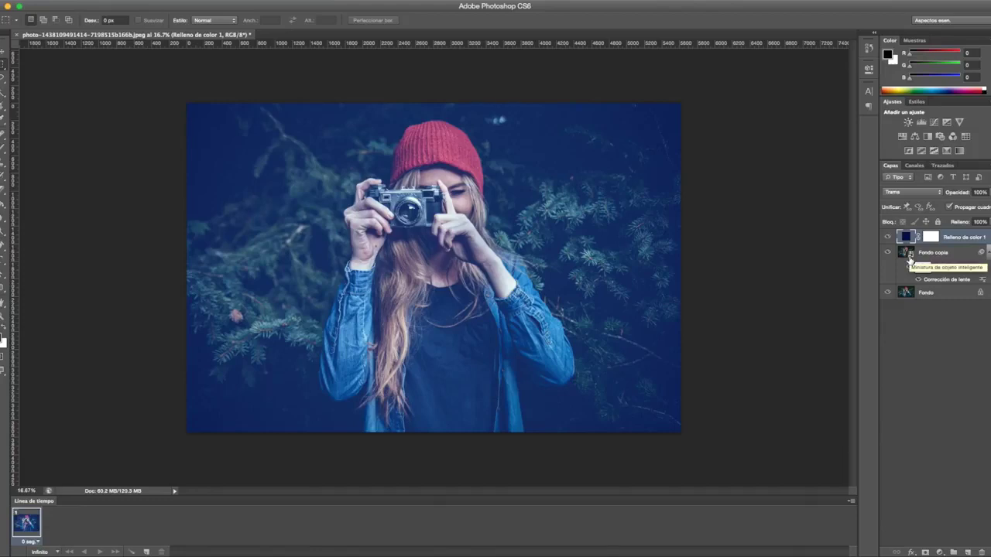
pyautogui.click(914, 192)
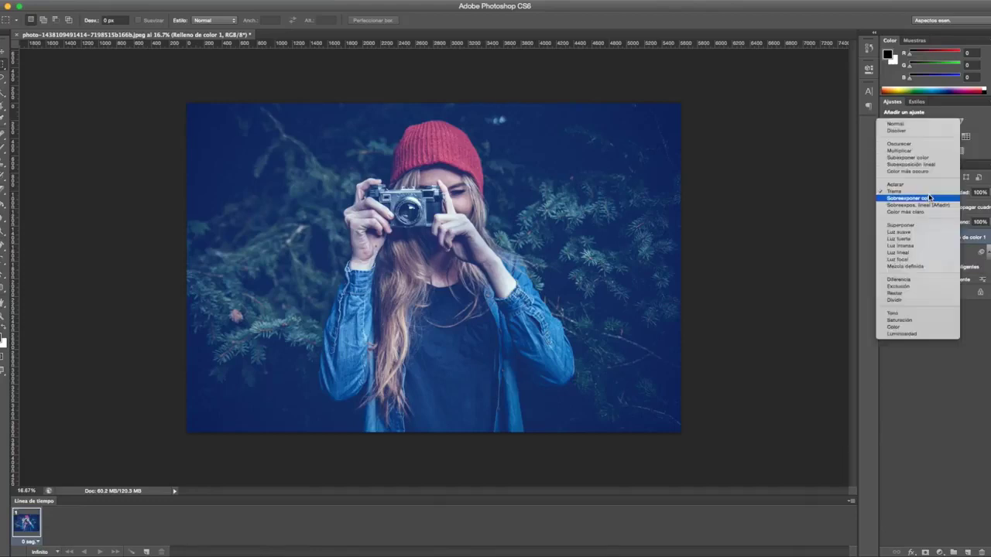
pyautogui.click(918, 287)
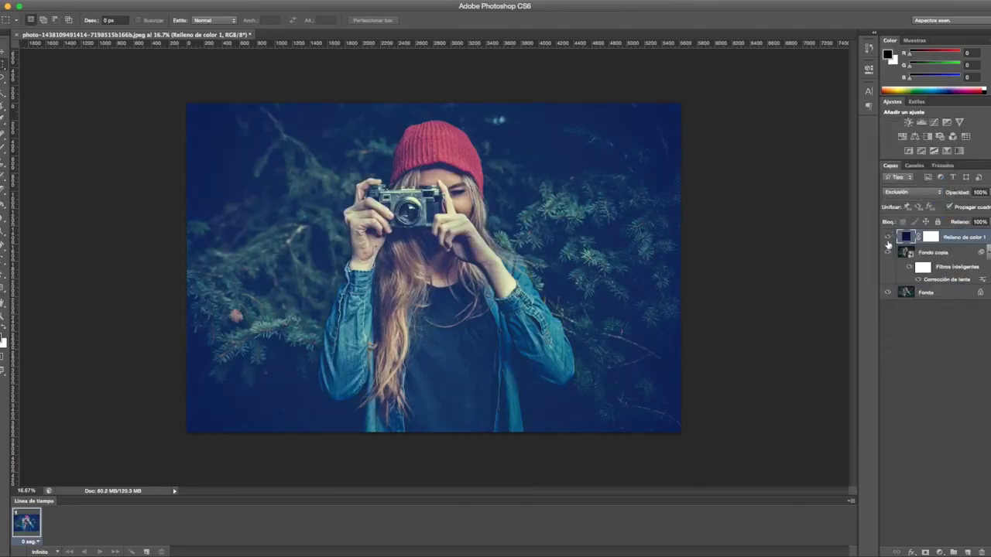
pyautogui.click(939, 552)
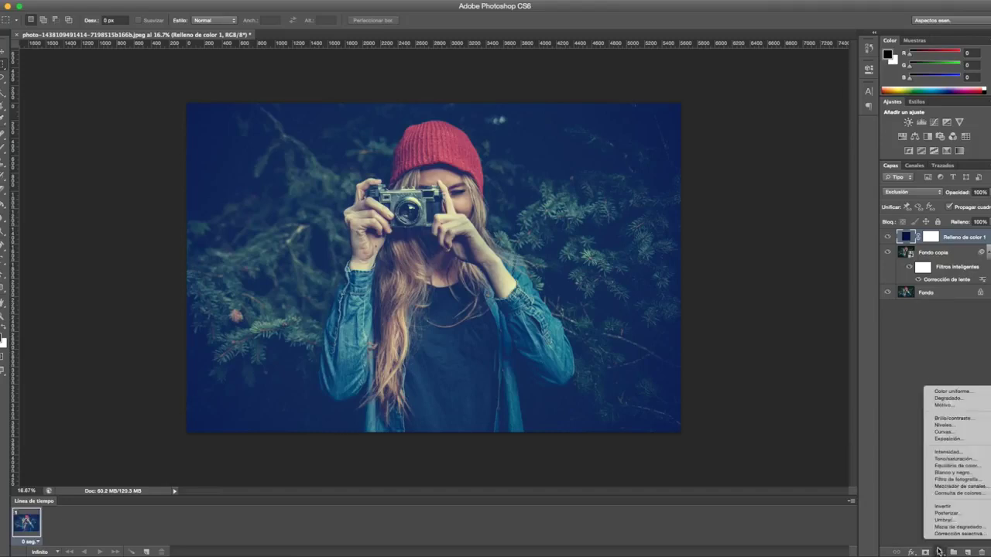
# Add a mustard #ac8b18 solid colour fill layer
pyautogui.click(943, 392)
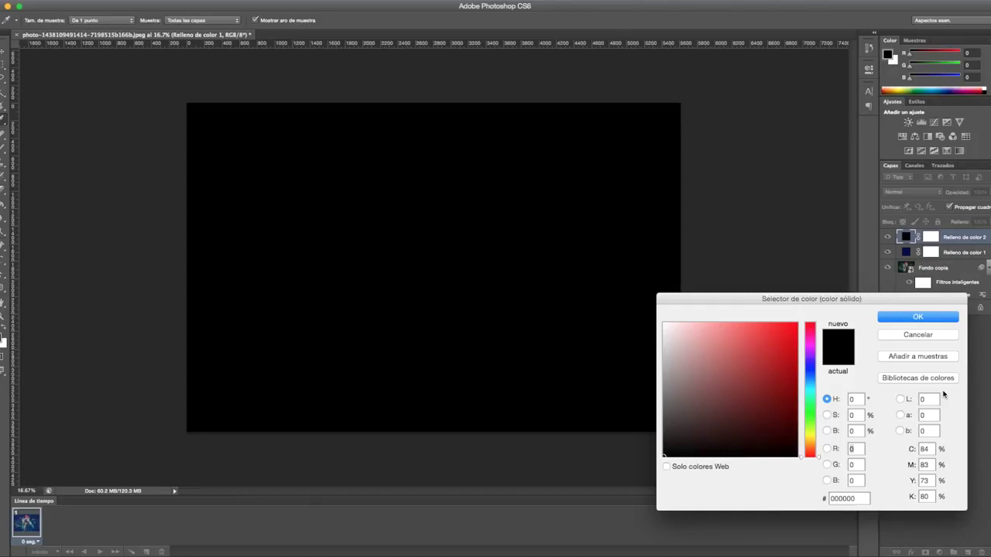
pyautogui.doubleClick(857, 498)
pyautogui.write('0000ac')
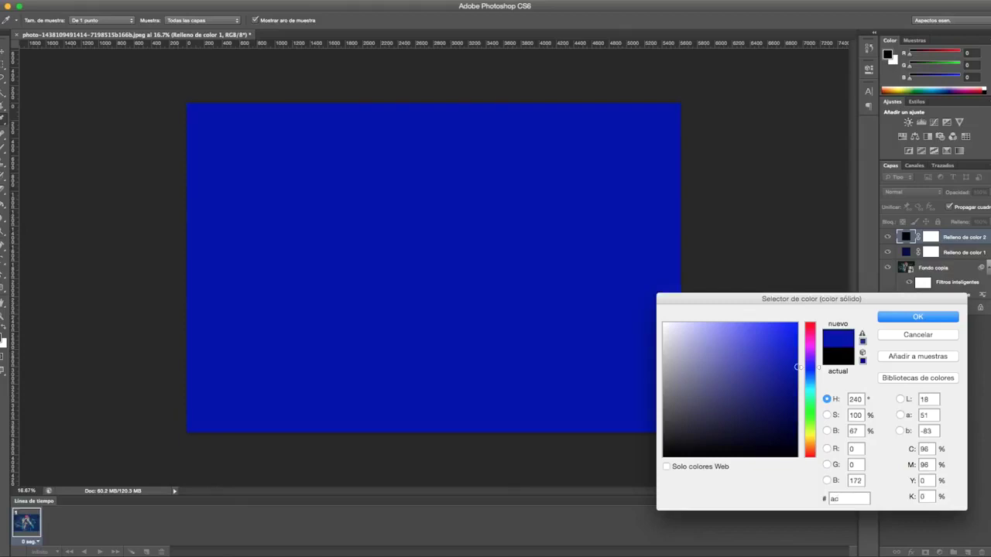
pyautogui.write('8')
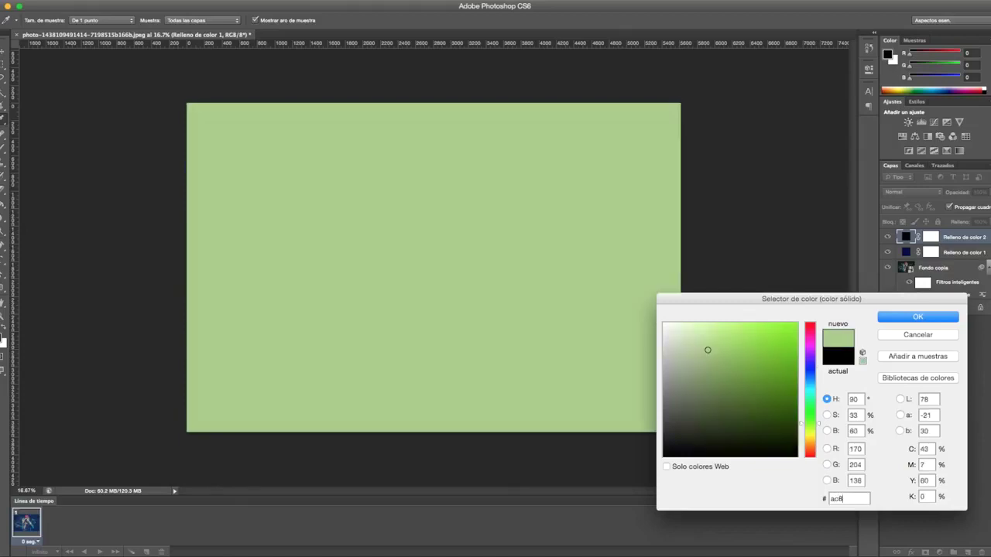
pyautogui.write('b')
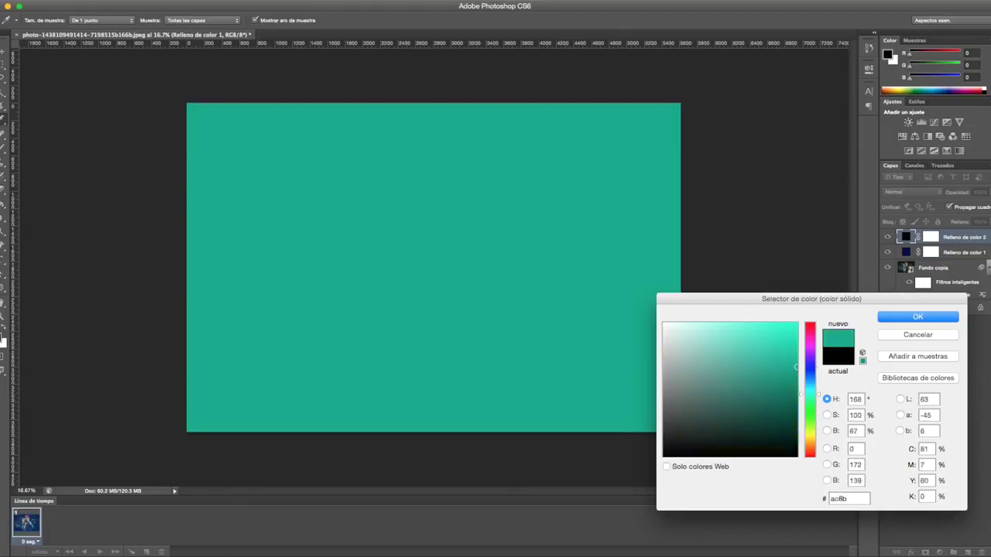
pyautogui.write('18')
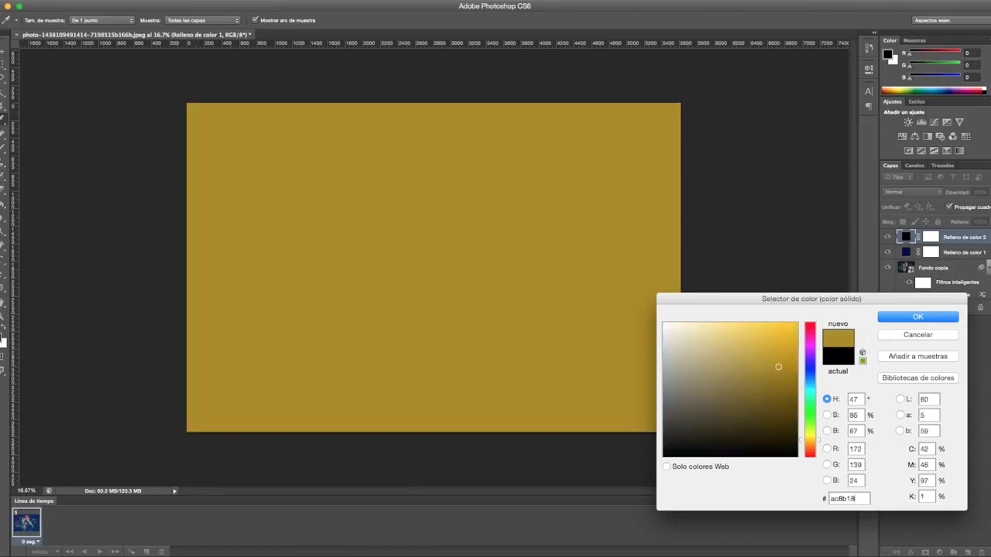
pyautogui.click(910, 318)
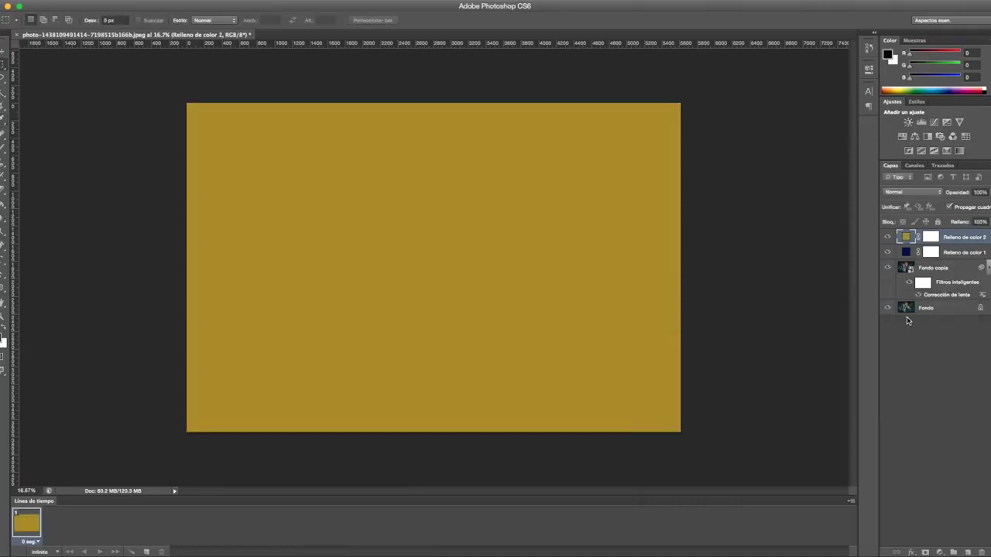
# Blend the mustard fill layer in Luz suave at 70% opacity
pyautogui.click(909, 193)
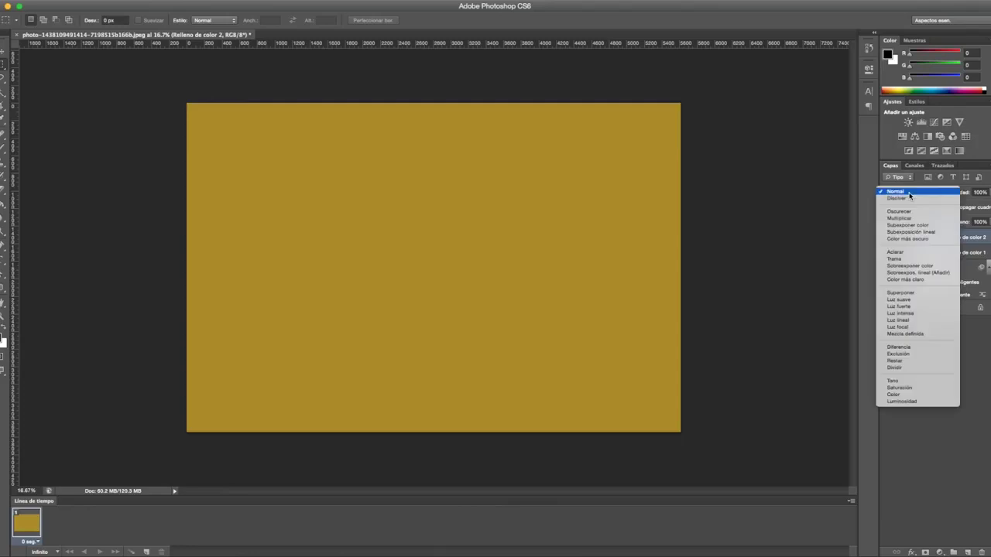
pyautogui.click(919, 302)
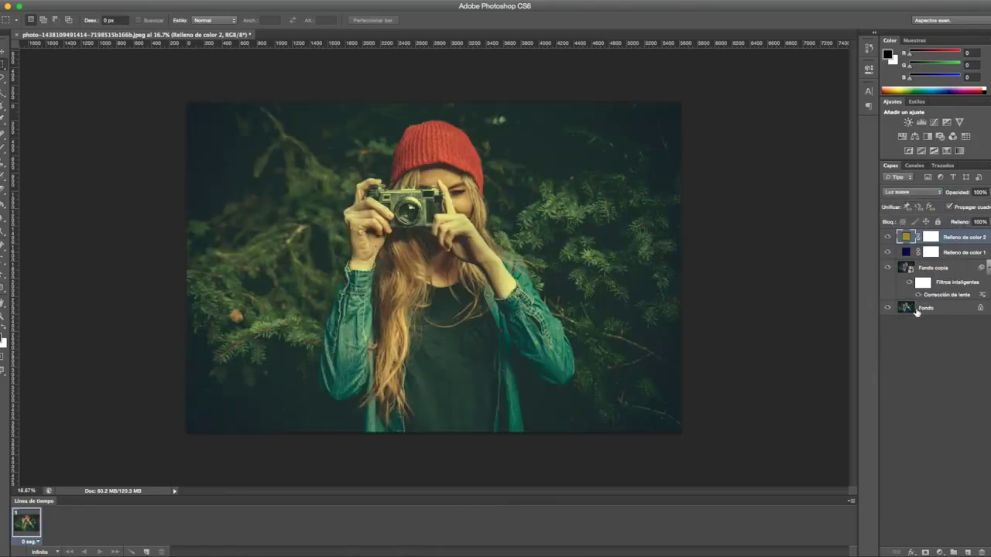
pyautogui.click(987, 192)
pyautogui.moveTo(988, 206); pyautogui.dragTo(967, 206)
pyautogui.moveTo(956, 206); pyautogui.dragTo(977, 205)
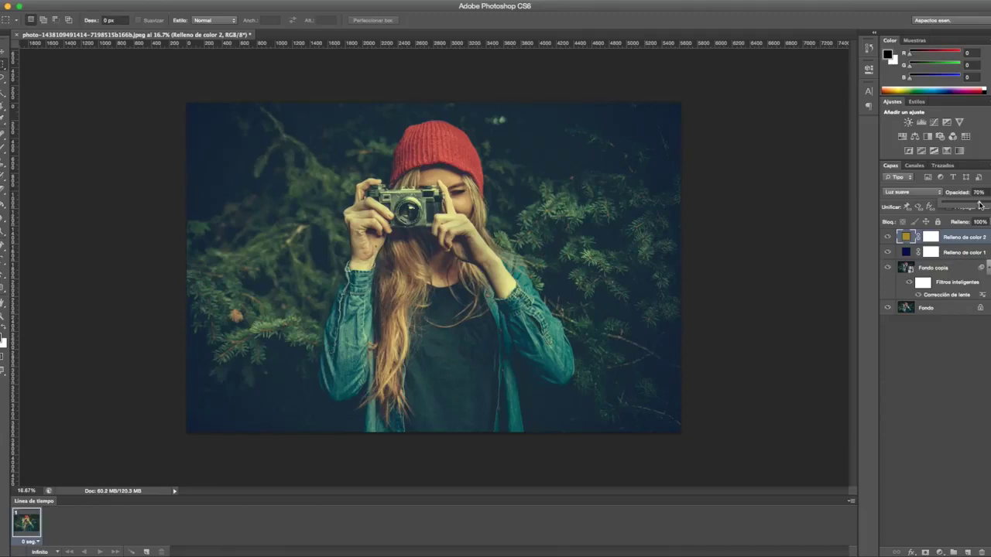
pyautogui.press('Return')
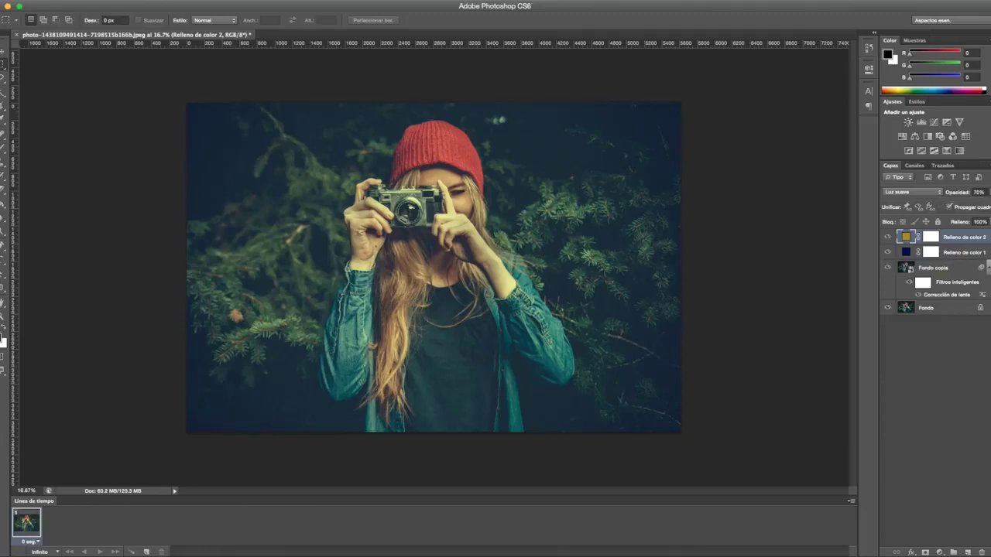
pyautogui.keyDown('shift'); pyautogui.click(964, 269); pyautogui.keyUp('shift')
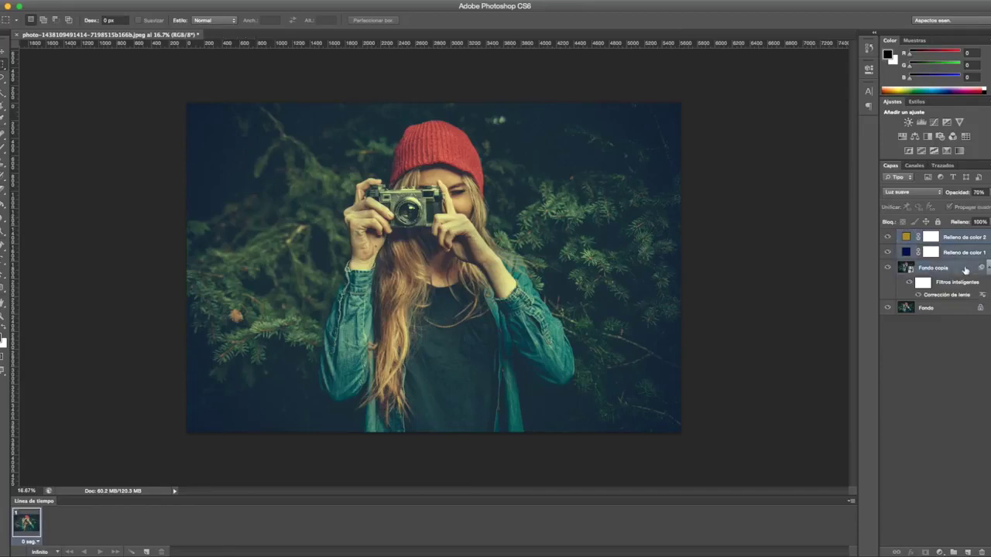
# Group both fills and Fondo copia into Grupo 1, toggling it to compare
pyautogui.click(953, 552)
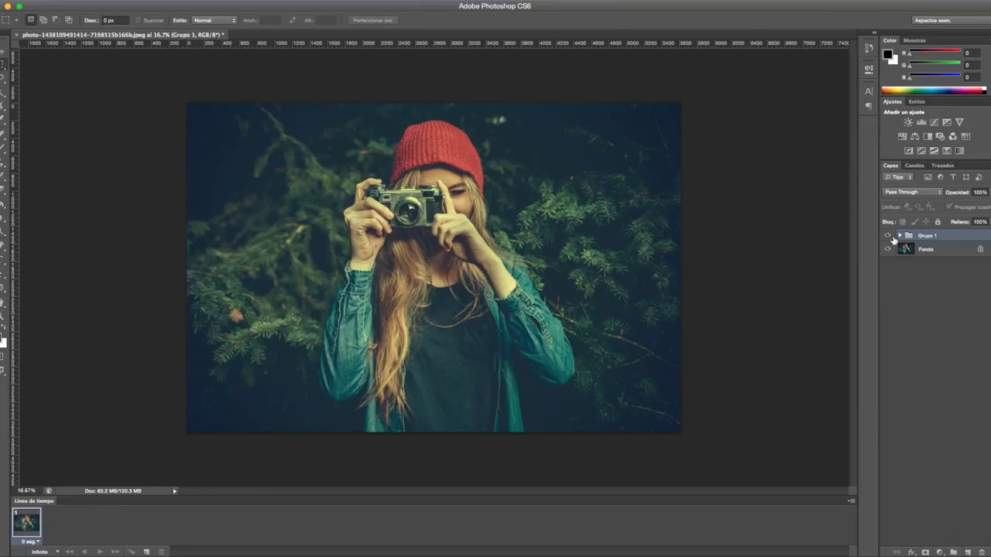
pyautogui.click(888, 236)
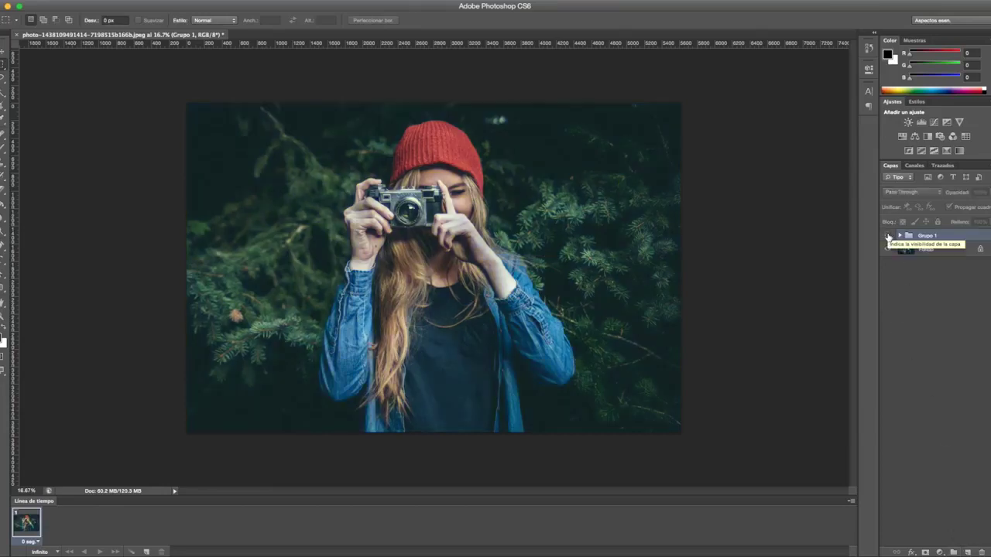
pyautogui.click(888, 236)
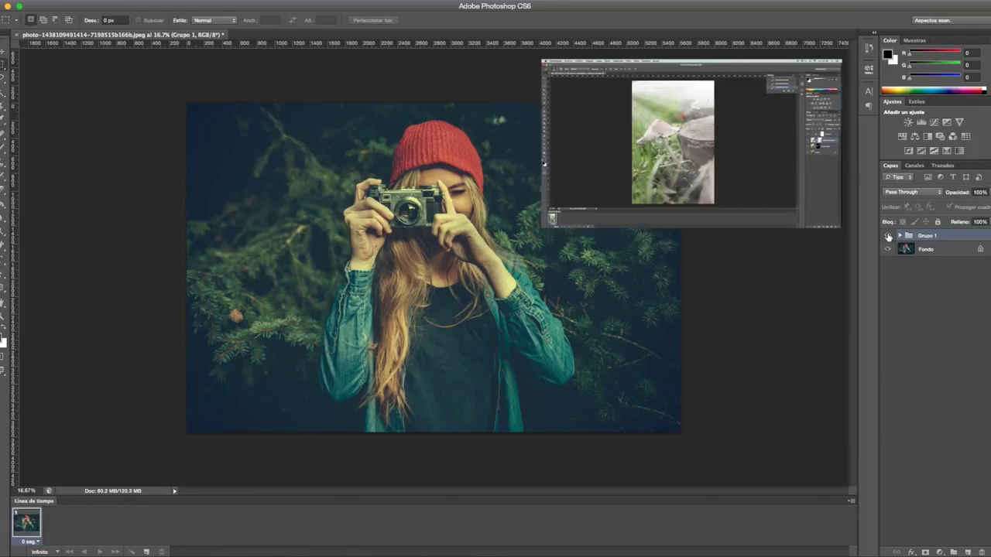
pyautogui.click(887, 236)
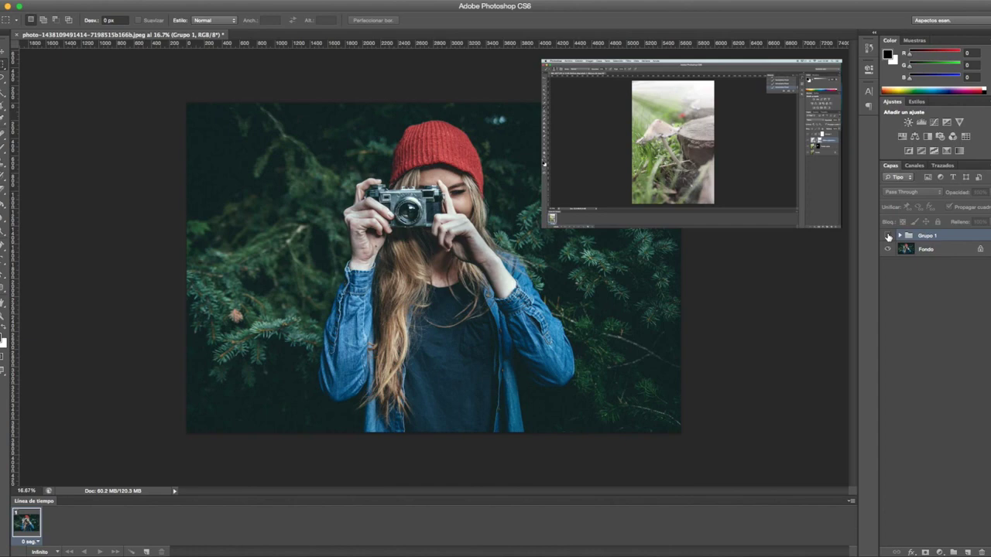
pyautogui.click(888, 236)
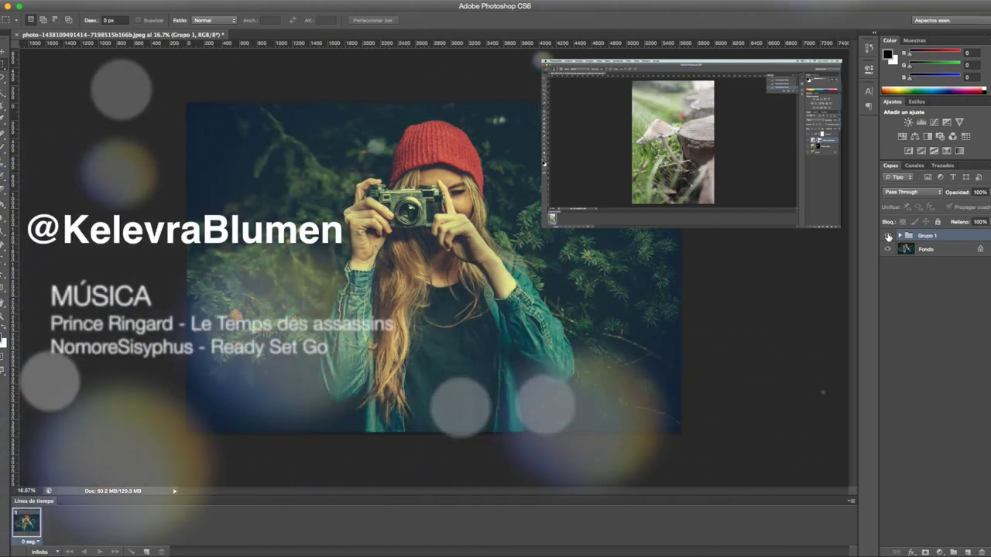
# Turn off Grupo 1's visibility to reveal the ungraded Fondo photo
pyautogui.click(888, 236)
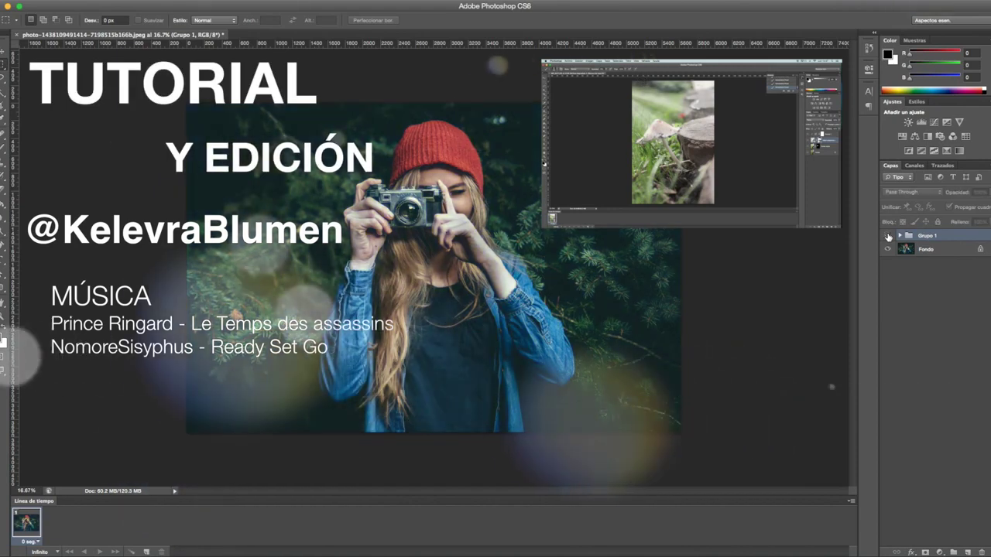